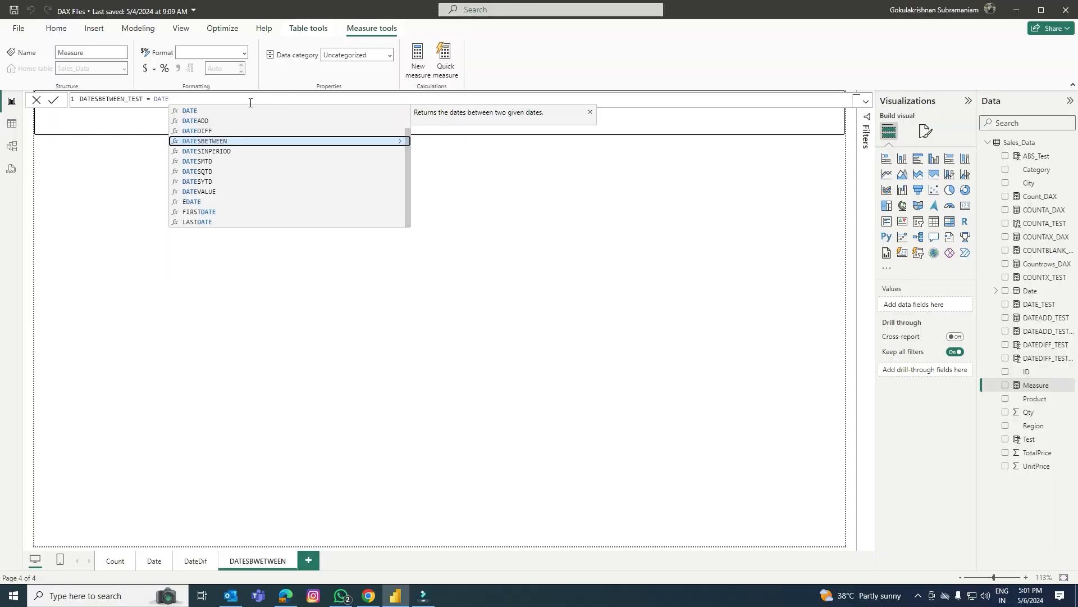
- Discard the unfinished DATESBETWEEN_TEST measure
click(248, 102)
click(251, 96)
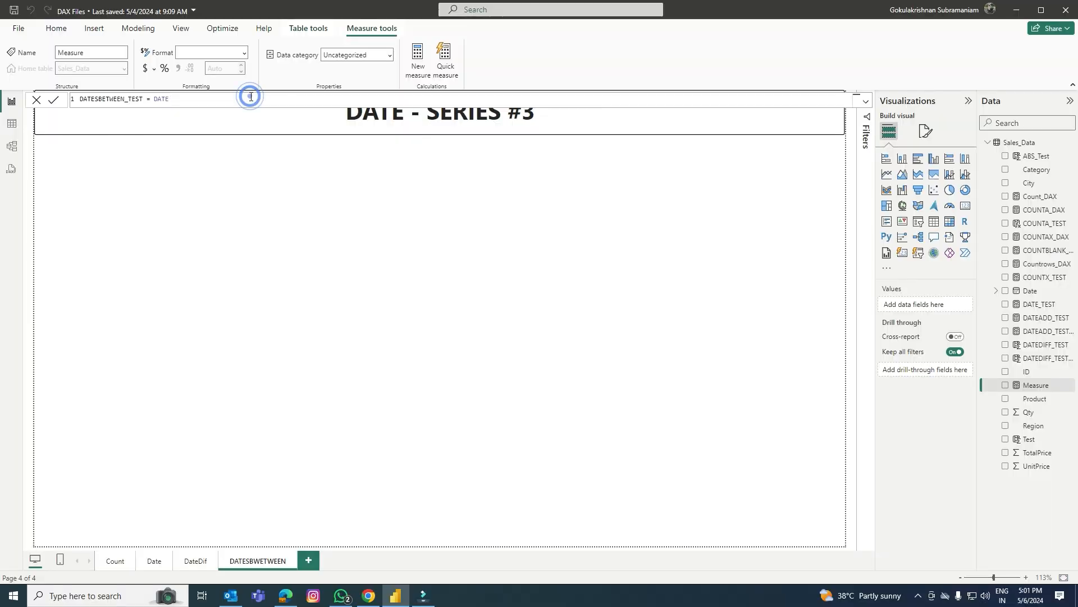
key(BackSpace)
key(BackSpace)
key(BackSpace)
key(BackSpace)
click(36, 100)
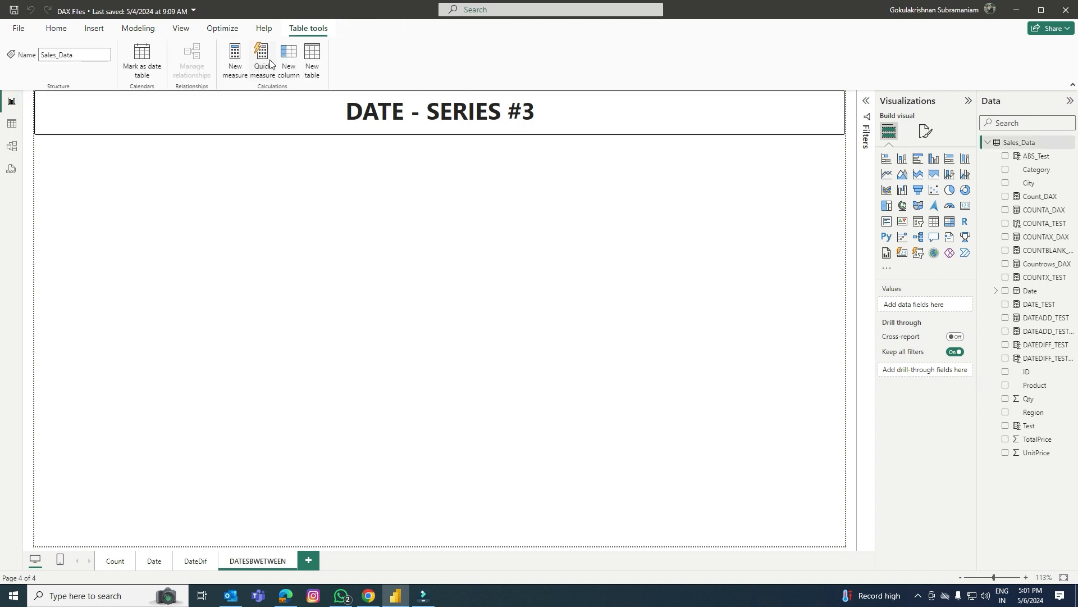
- Create a measure in Sales_Data defined as SUM_OF_SALES = SUM(Sales_Data[TotalPrice])
click(236, 59)
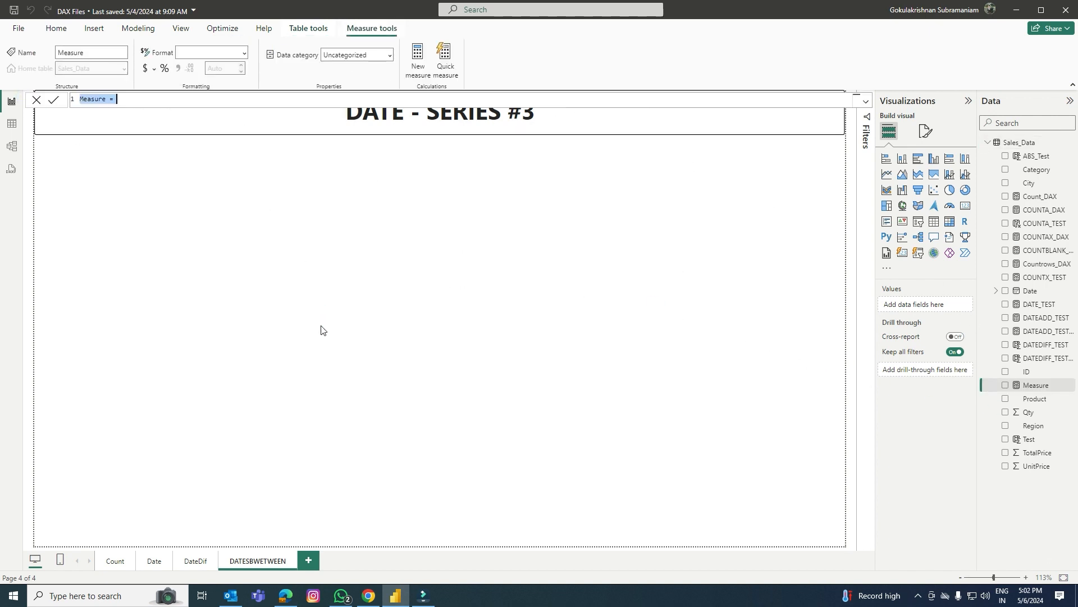
text(S)
text(UM_OF_SALES = SUM(SA)
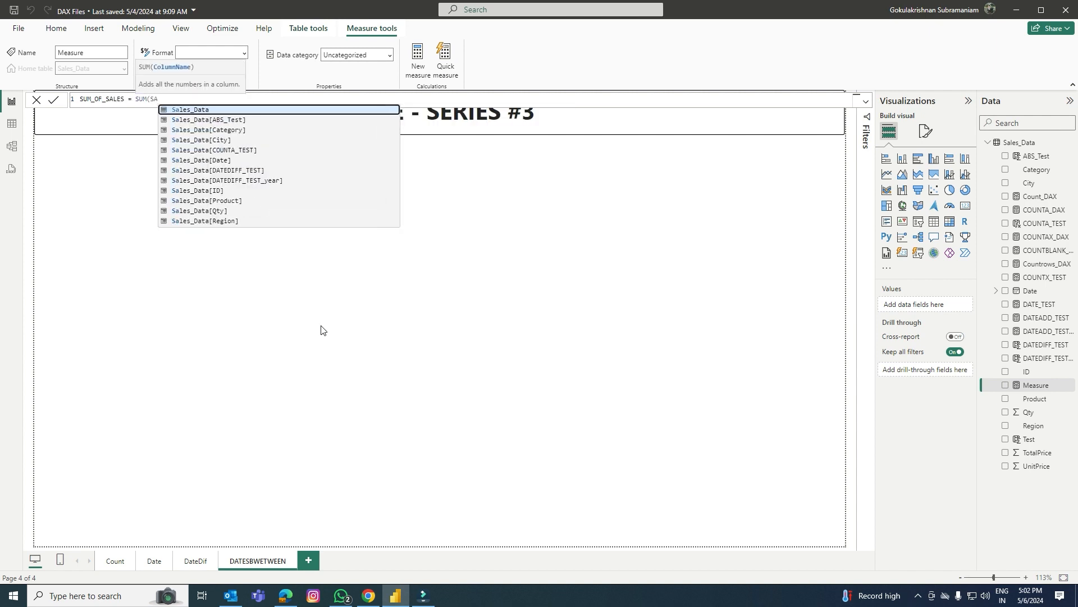
key(BackSpace)
key(BackSpace)
text(TOT)
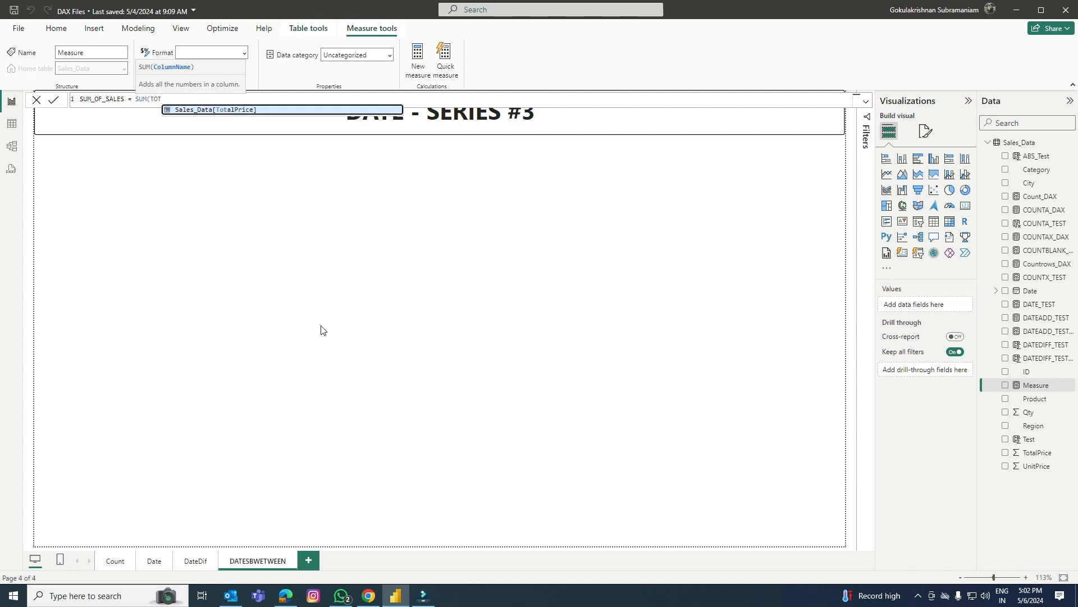
key(Tab)
text())
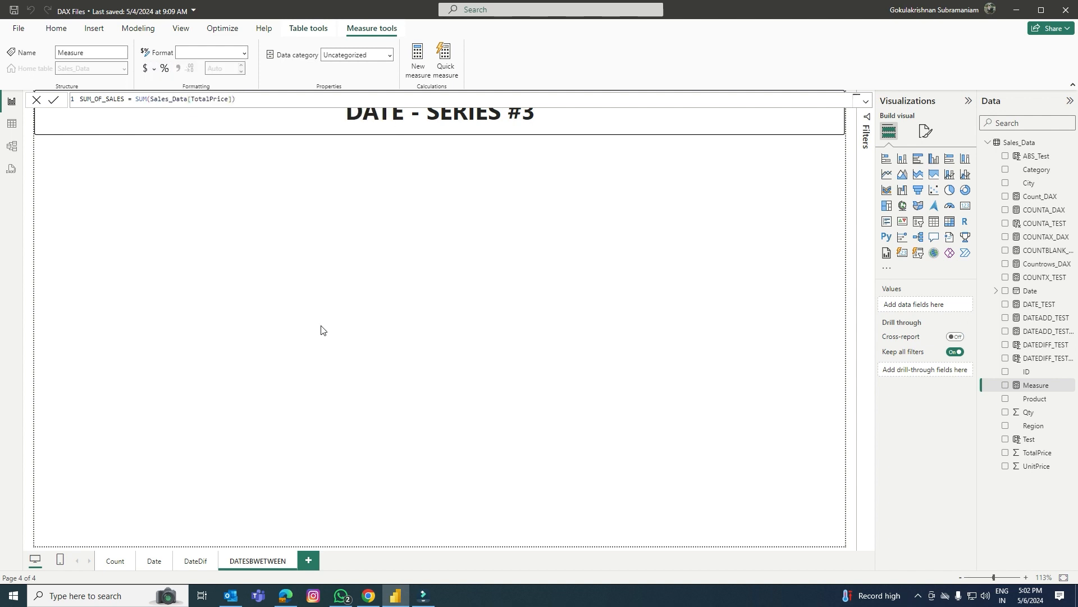
key(Return)
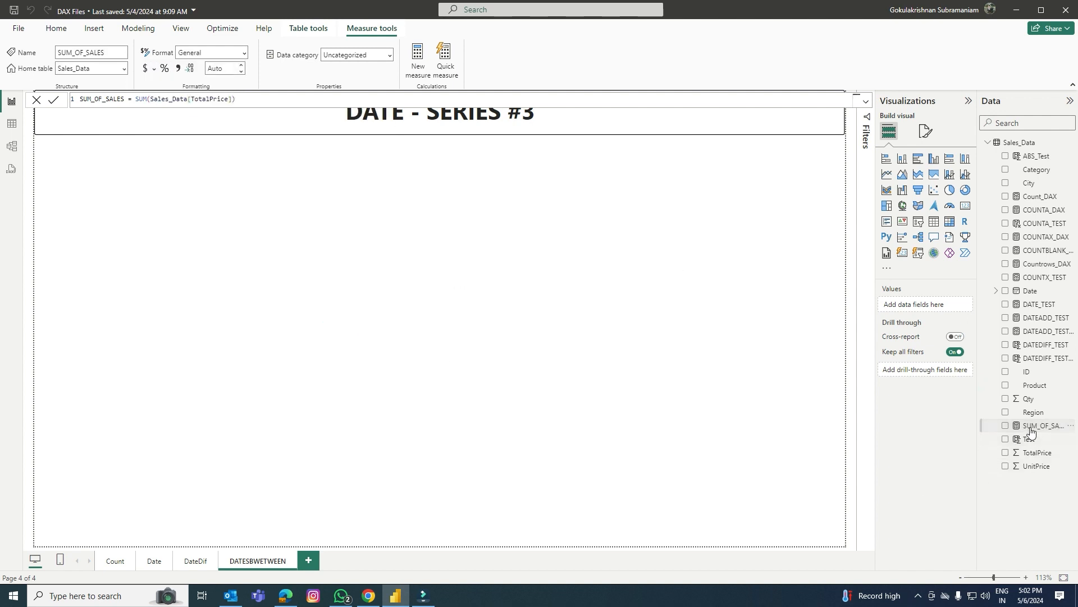
- Show SUM_OF_SALES in a card visual, shrunk to about a third of the page width and placed directly under the page title
drag(1036, 427, 703, 269)
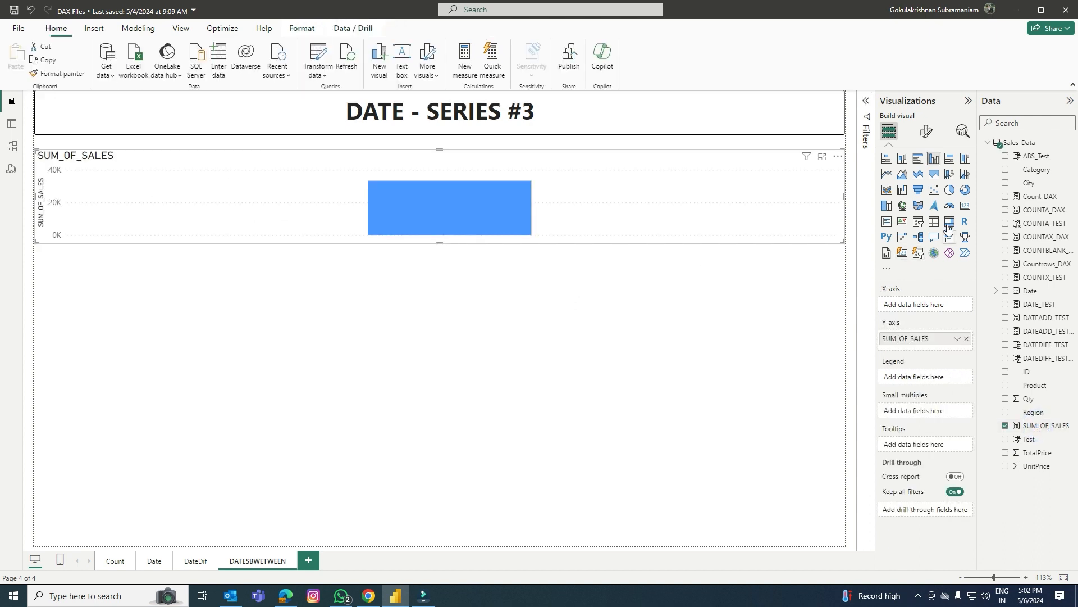
click(965, 205)
drag(843, 243, 307, 214)
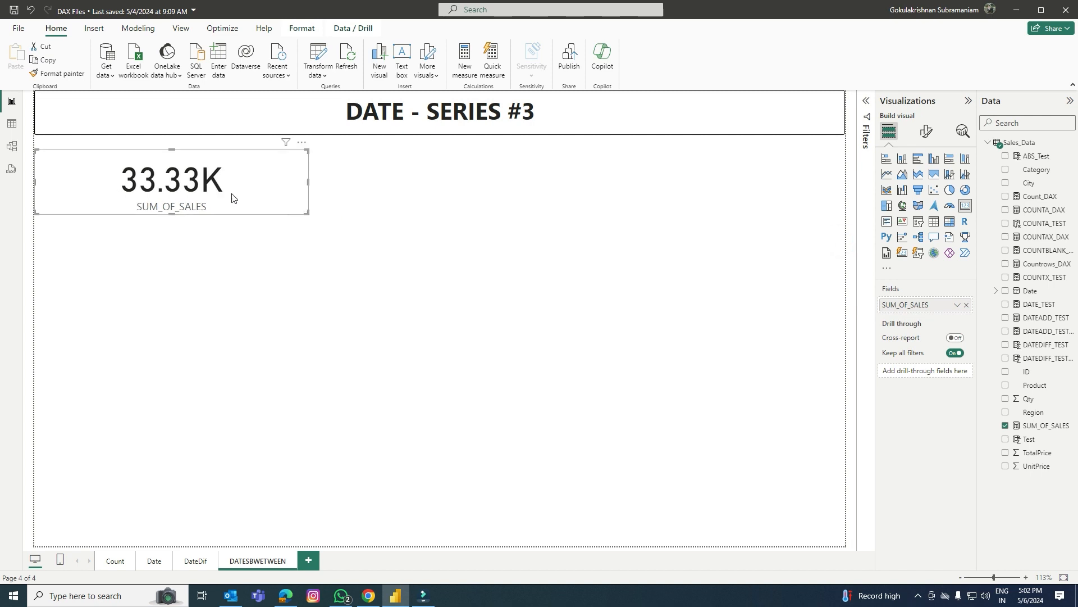
drag(179, 171, 184, 162)
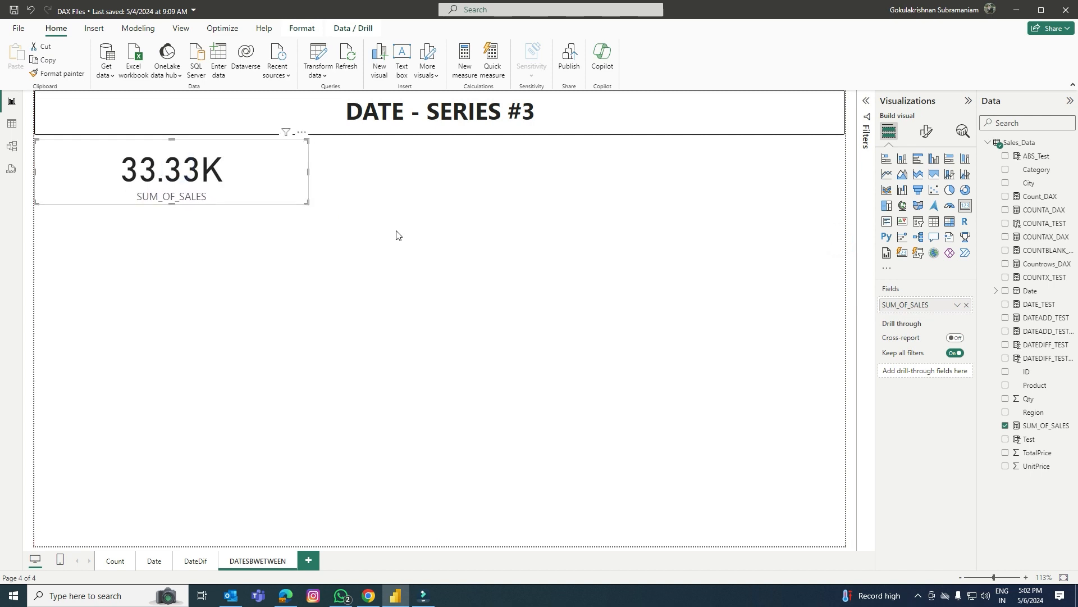
click(370, 185)
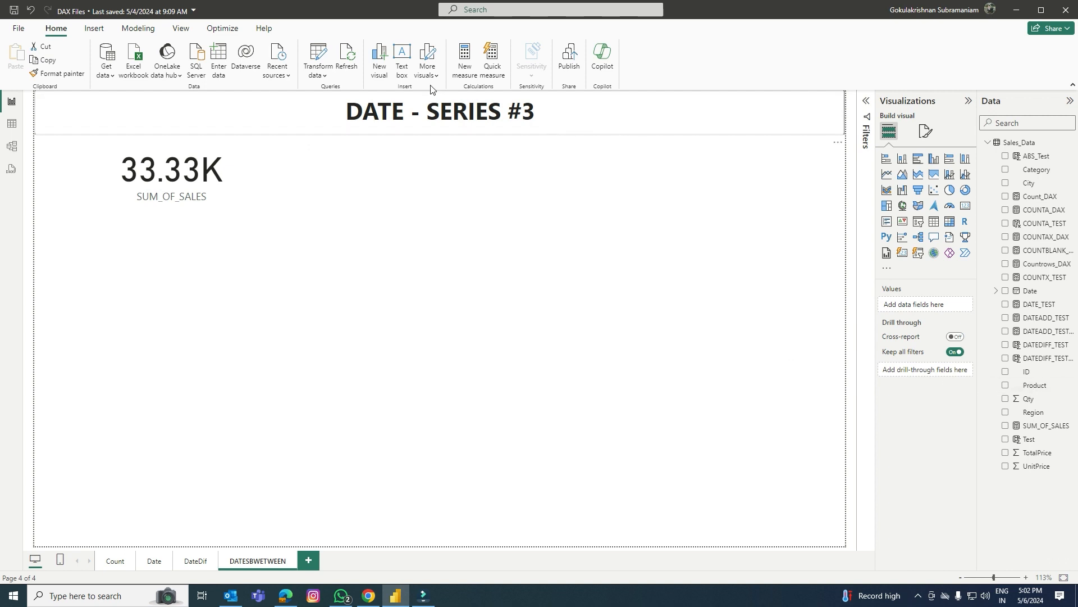
- Start a new measure named DATESBWETWEEN_TEST with CALCULATE and [SUM_OF_SALES] as its expression
click(461, 54)
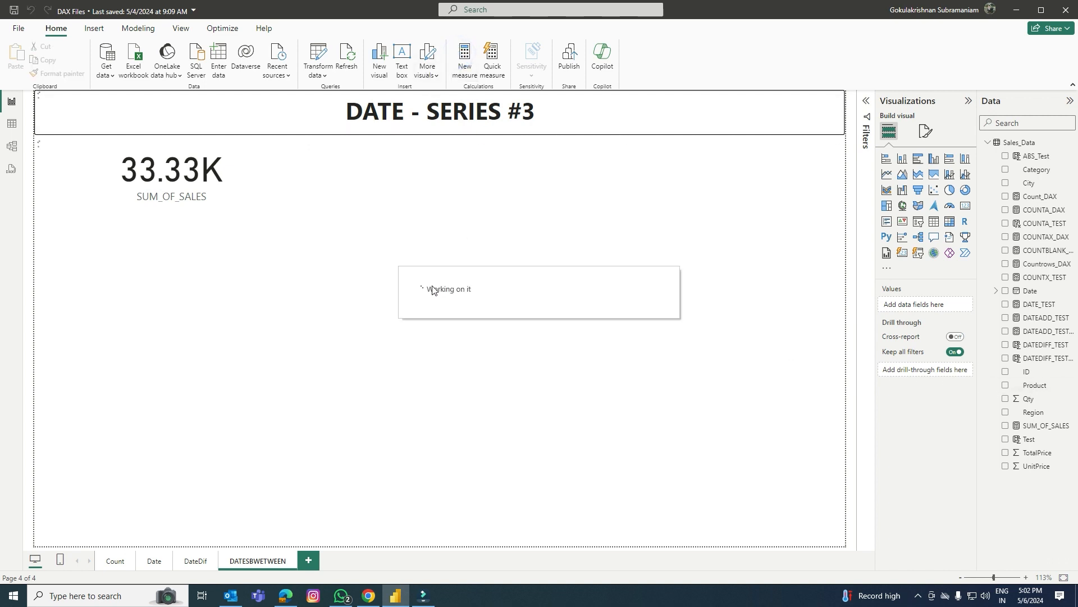
text(DATESB)
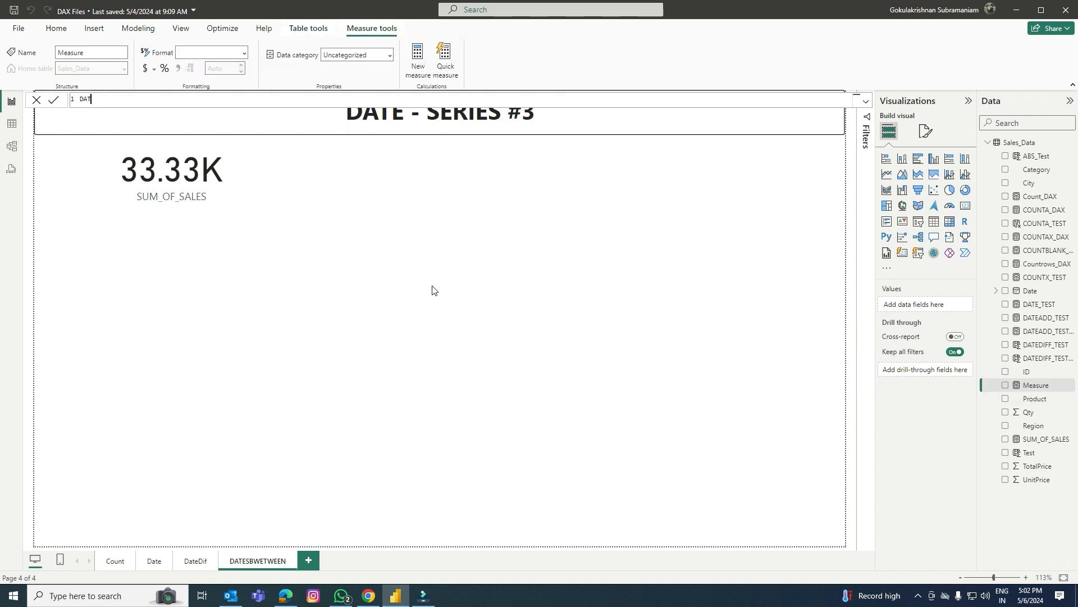
text(WETWEEN)
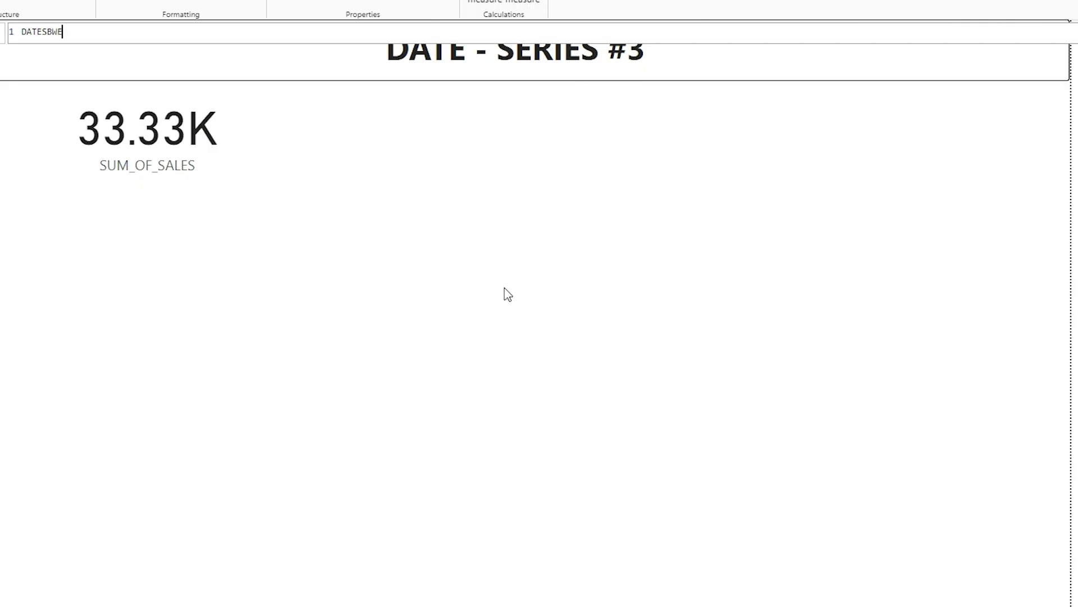
text(_TEST = CALCULATE()
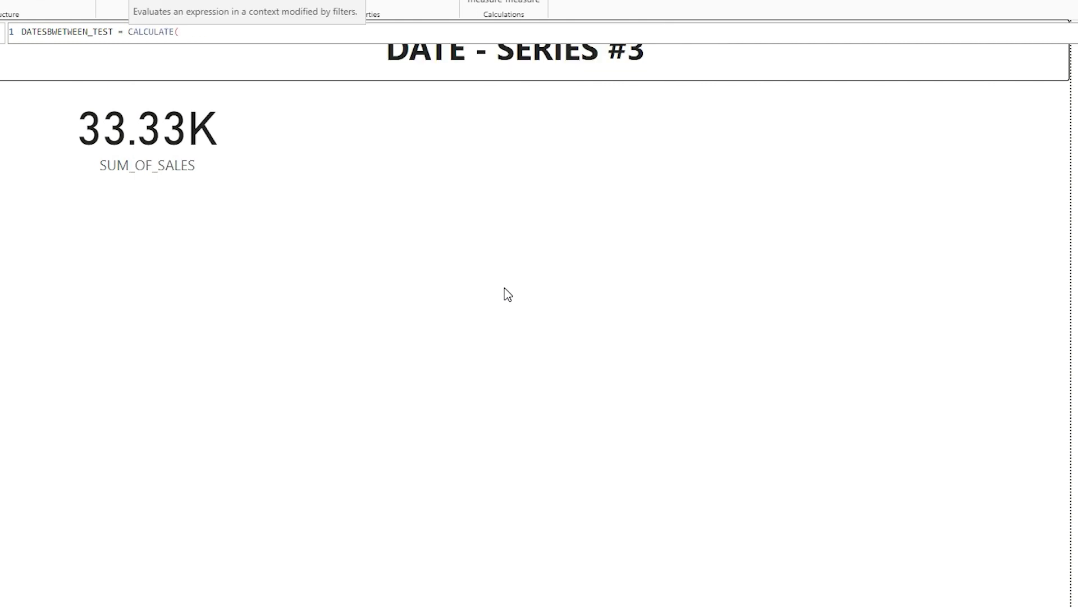
text(SUM)
key(Tab)
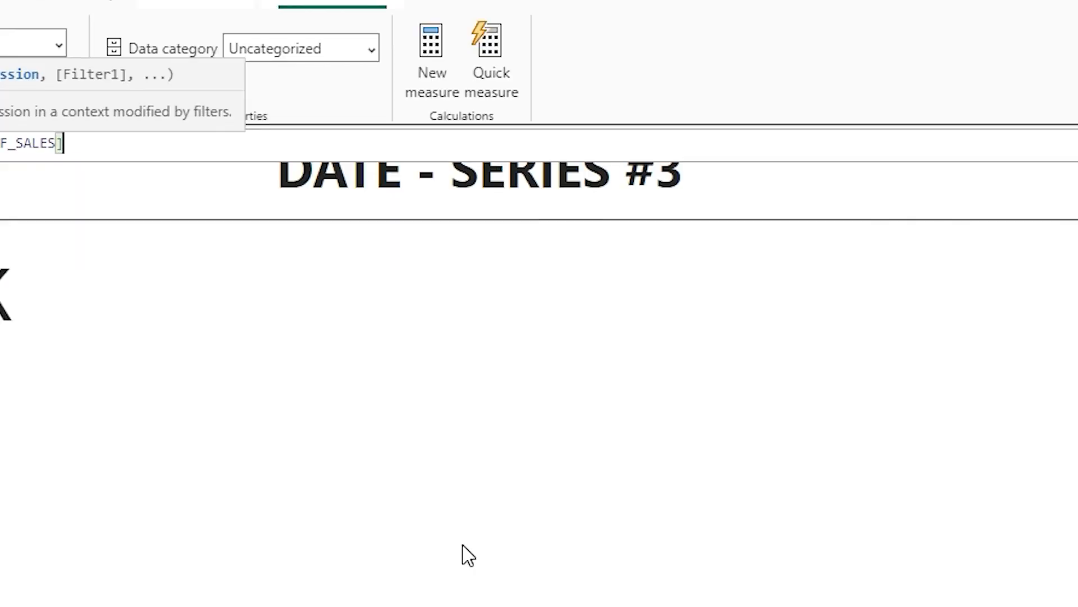
text(,)
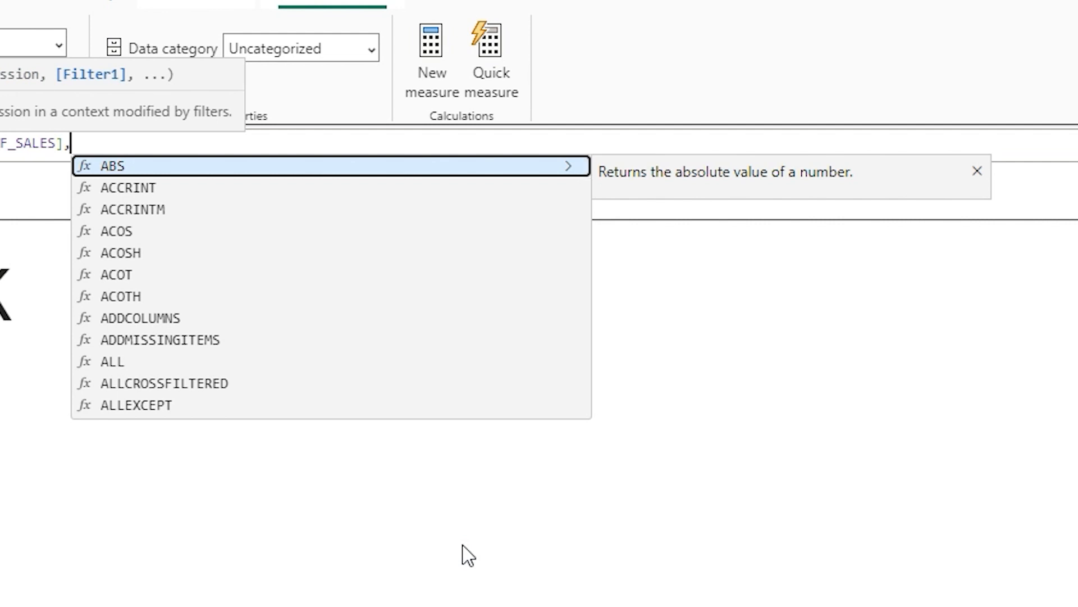
- Add DATESBETWEEN as the CALCULATE filter, using Sales_Data[Date].[Date] as its dates argument
text(DATE)
key(Down)
key(Down)
key(Down)
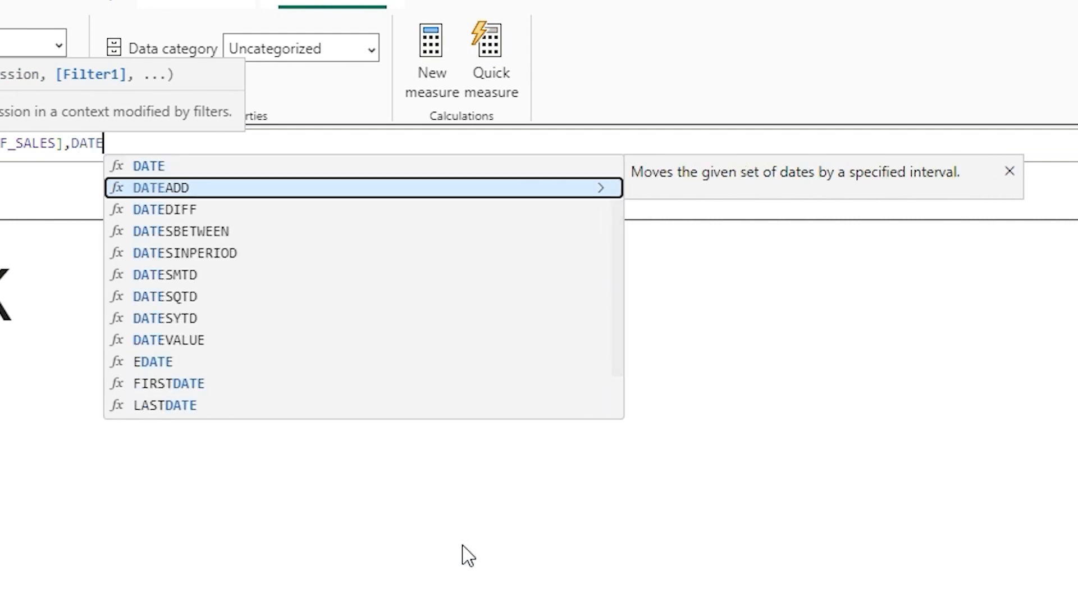
key(Tab)
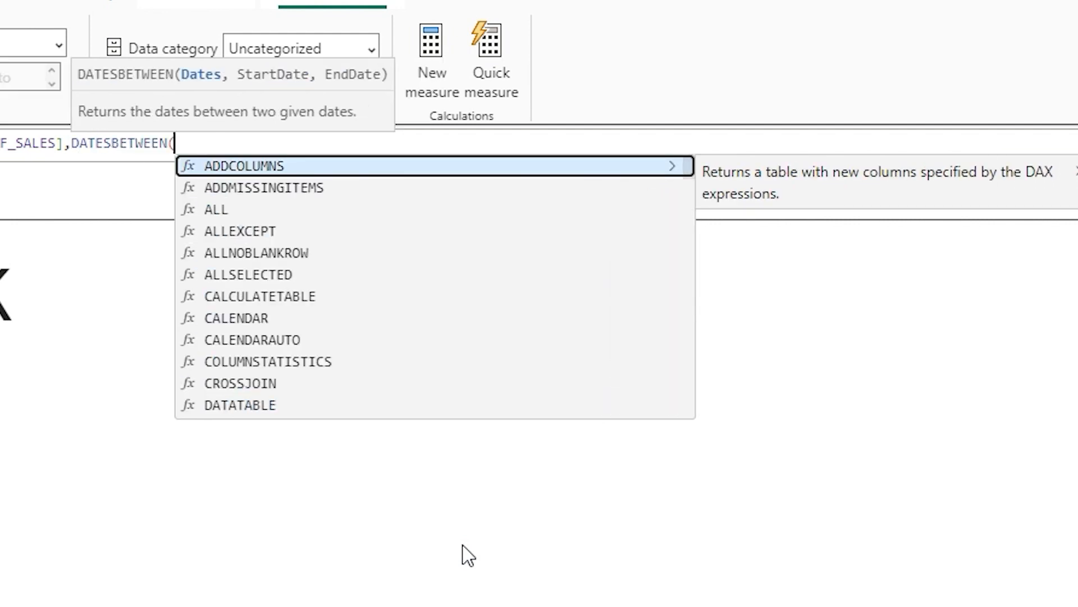
text(SAL)
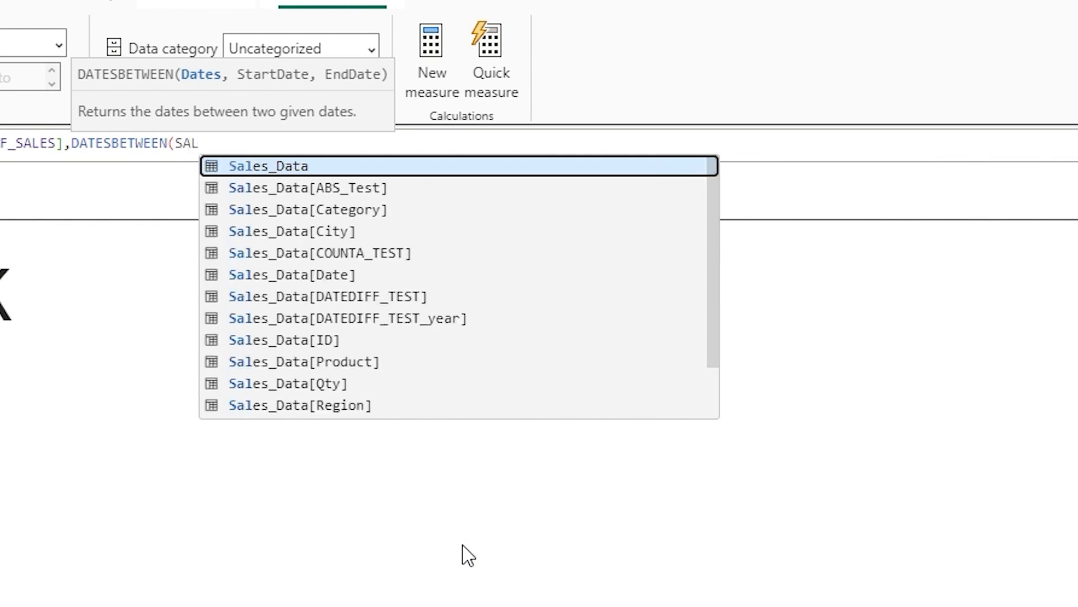
key(Down)
key(Down)
key(Down)
key(Down)
key(Down)
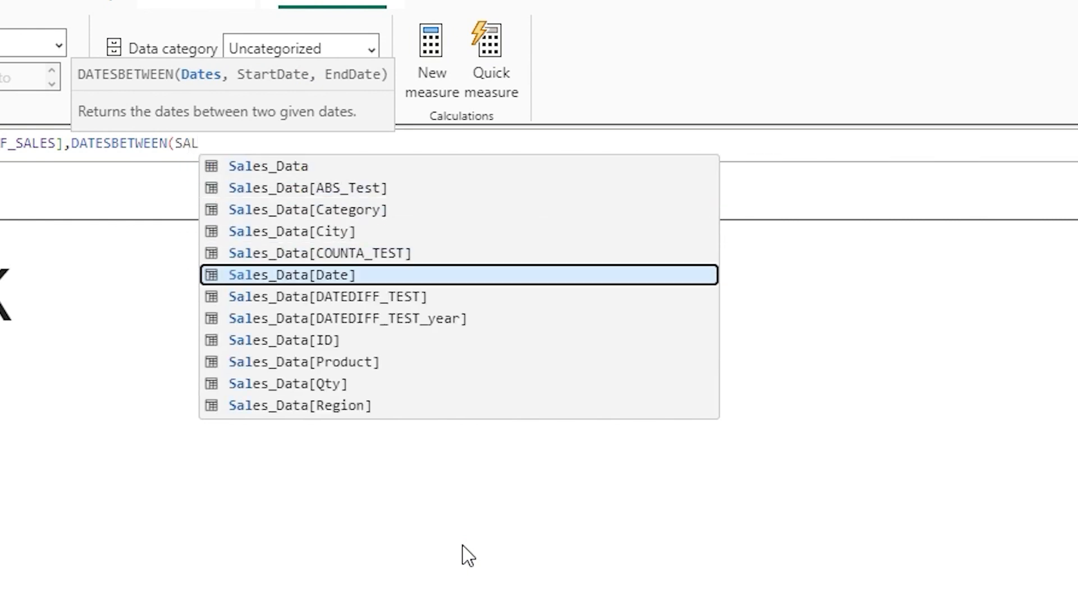
key(Tab)
key(Tab)
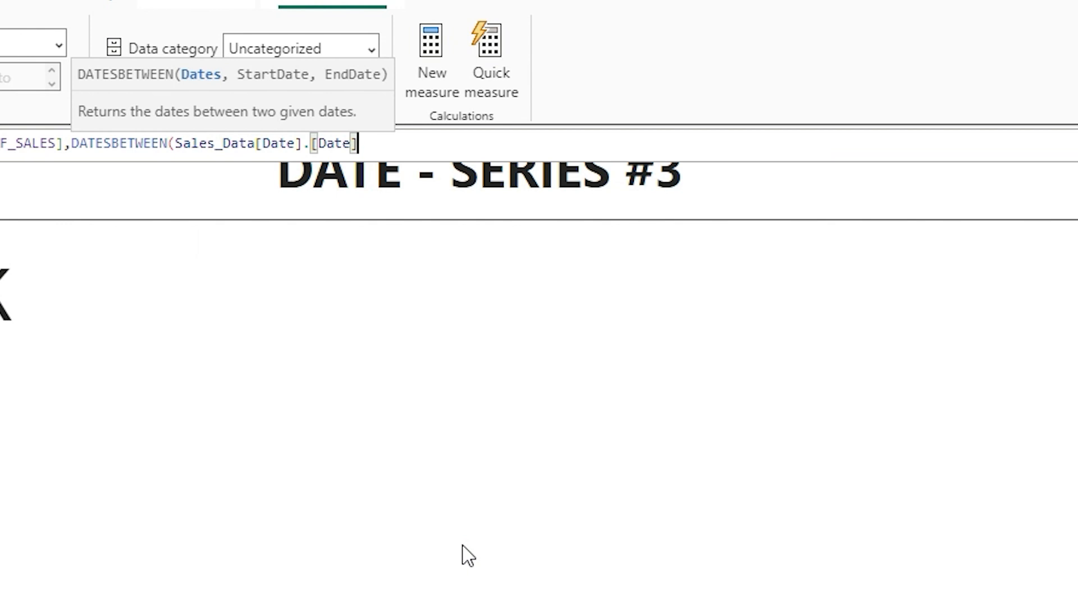
text(,)
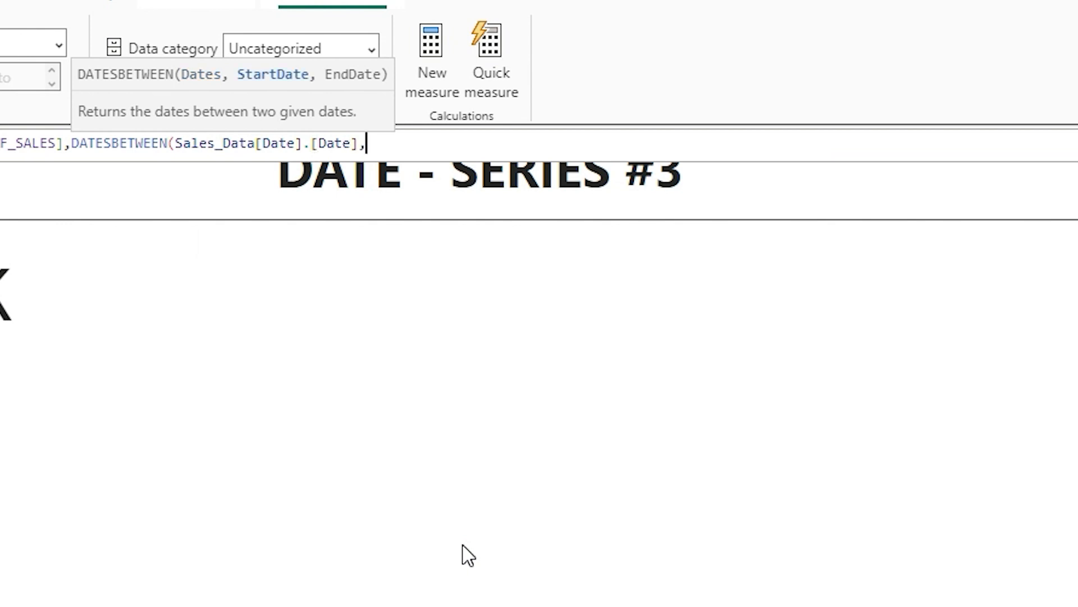
- Enter DATE(2022, 6, 1) as the start date and DATE(2023, 6, 31) as the end date, and commit the measure
text(DATE()
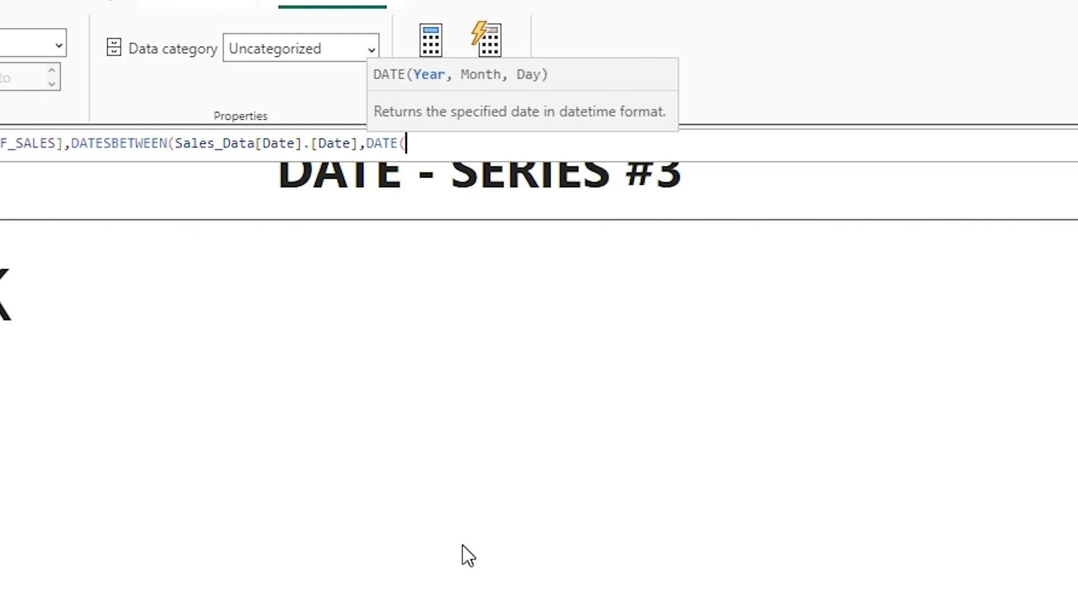
text(2022,)
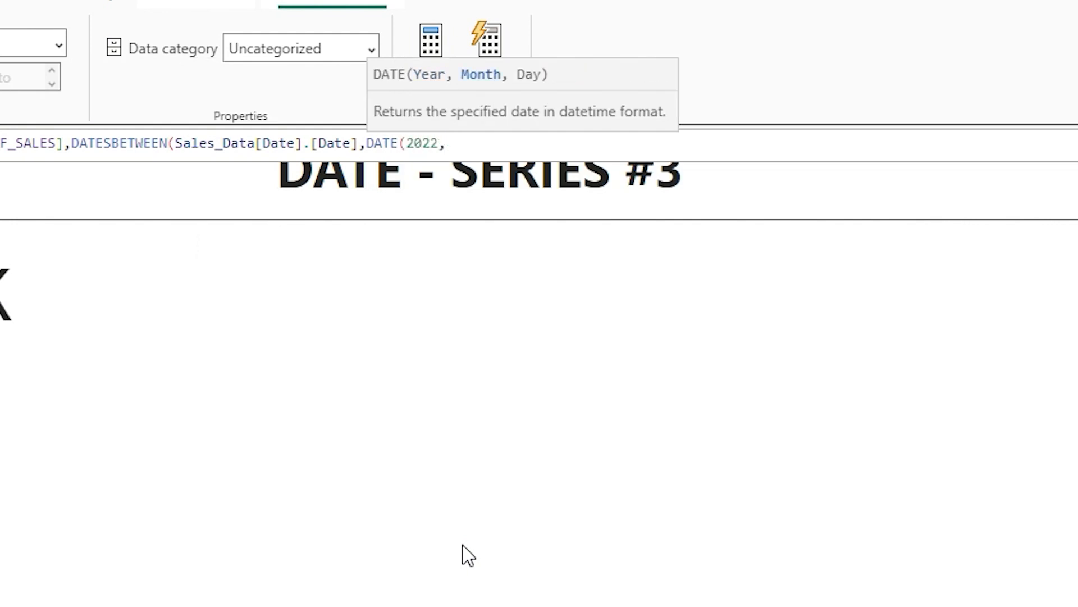
text( 6, 1))
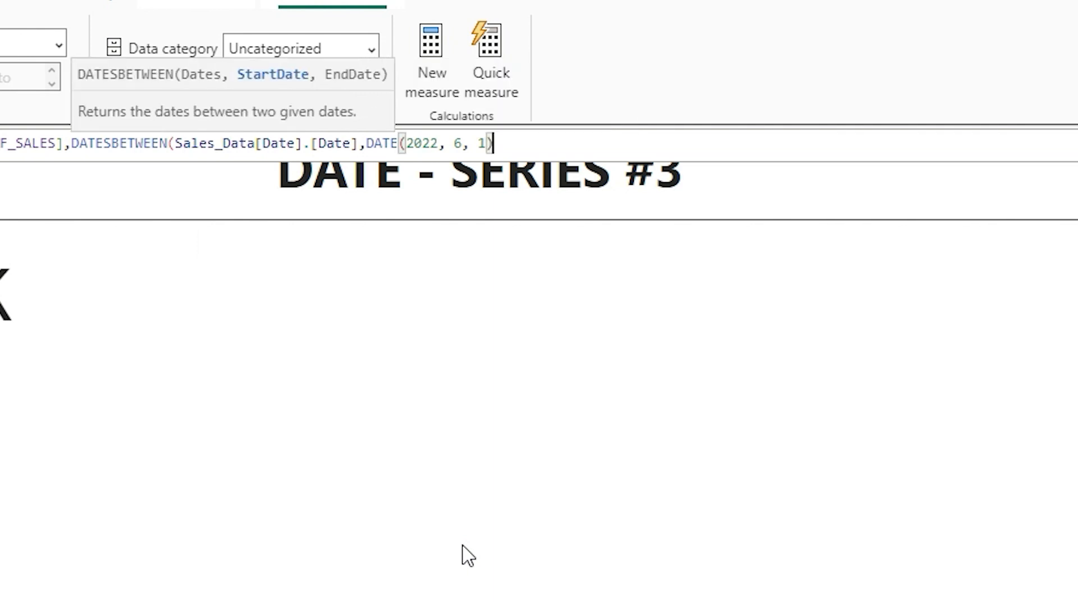
text(,)
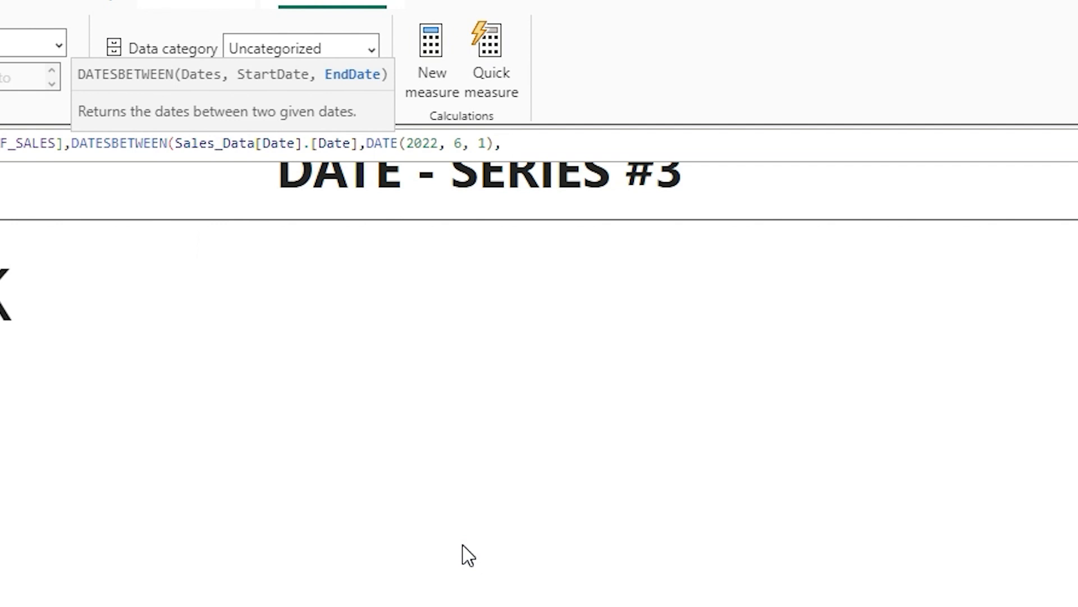
text(DATE()
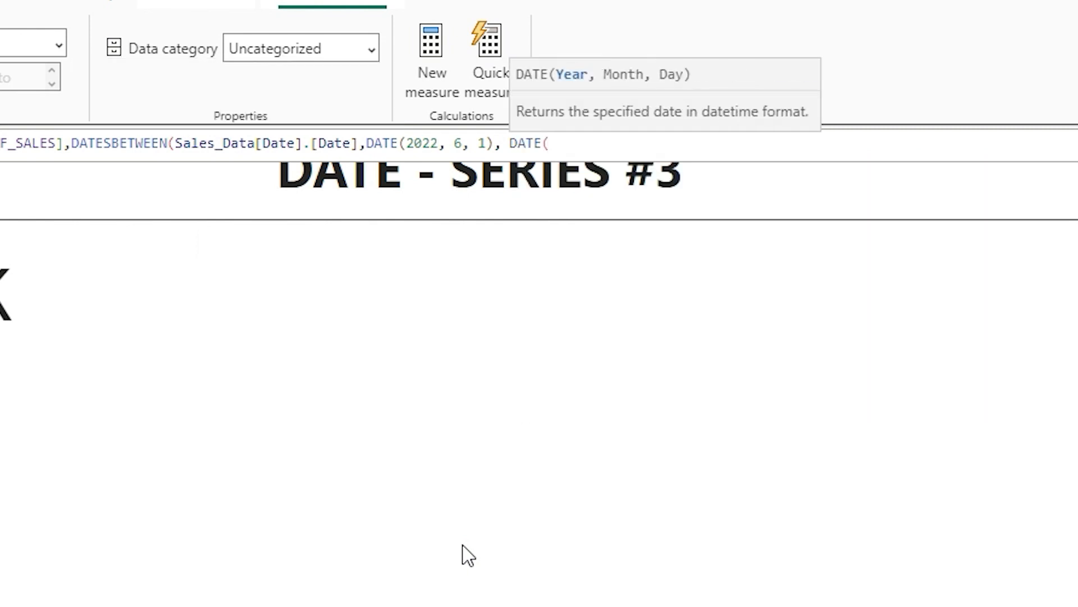
text(2023, 6)
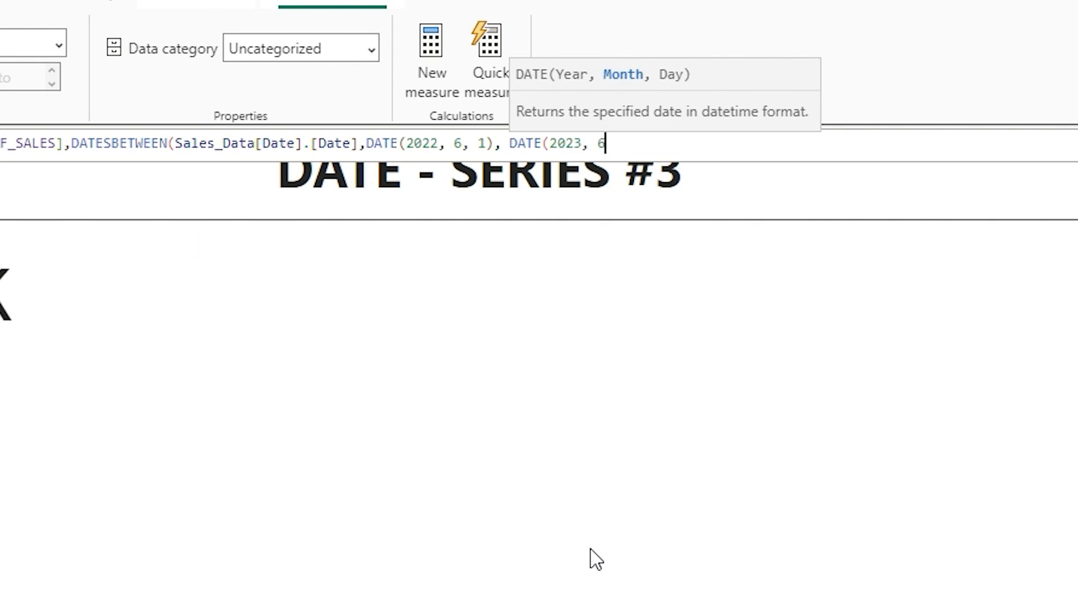
text(, 31)))
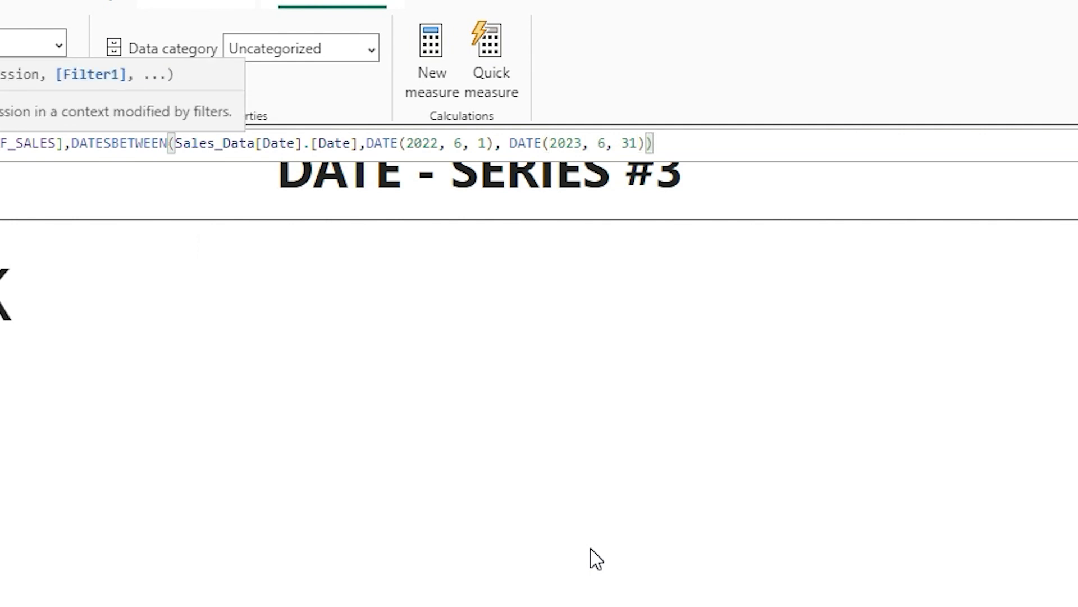
text())
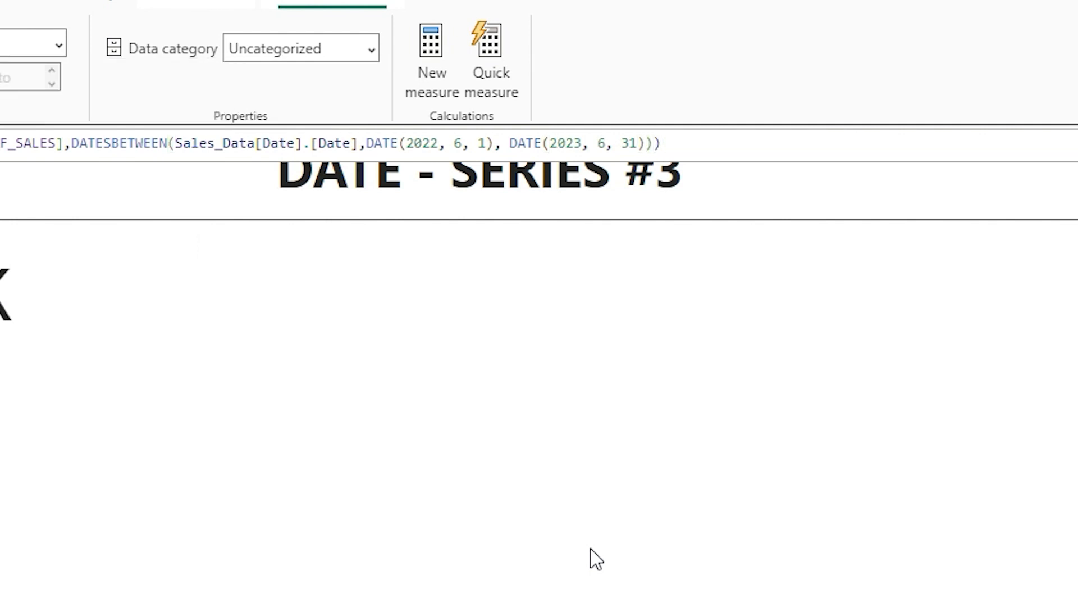
key(Return)
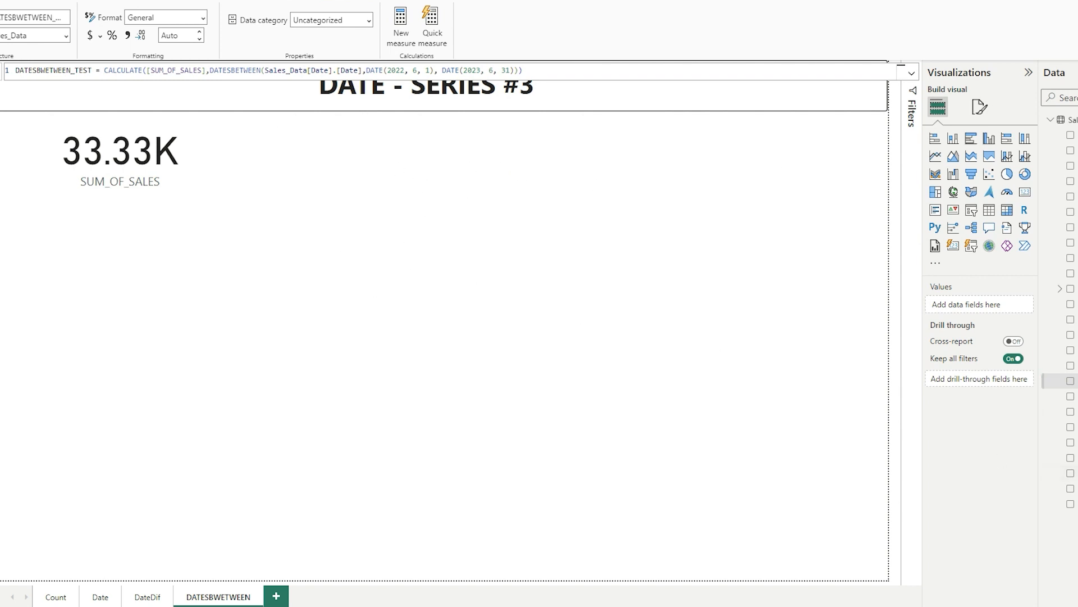
- Add a second card visual showing DATESBWETWEEN_TEST, placed near the report page's right edge across from the SUM_OF_SALES card
click(452, 216)
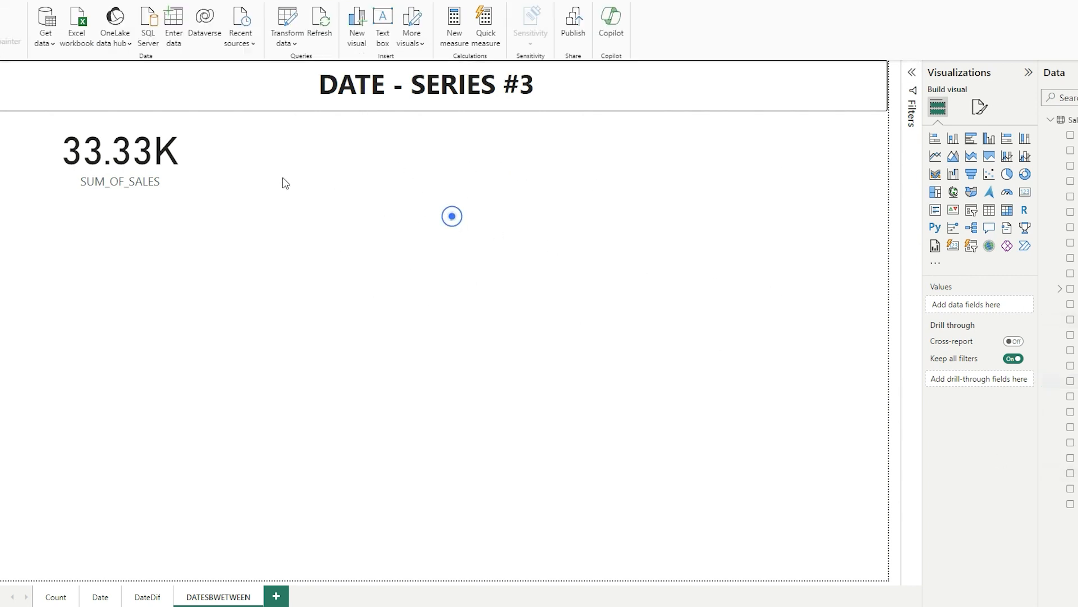
click(1025, 192)
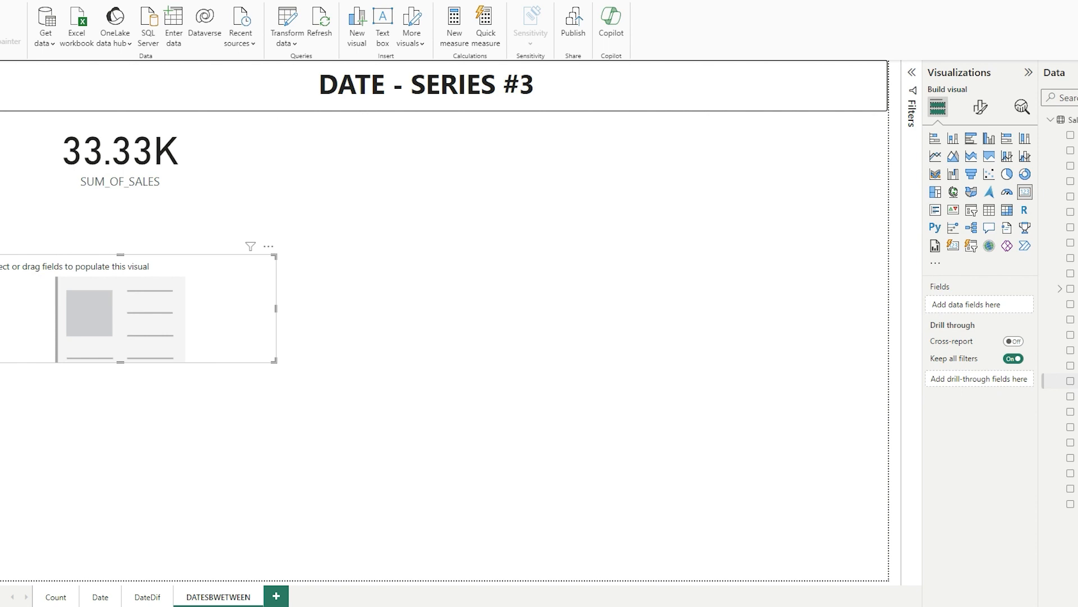
drag(1073, 380, 753, 153)
click(409, 254)
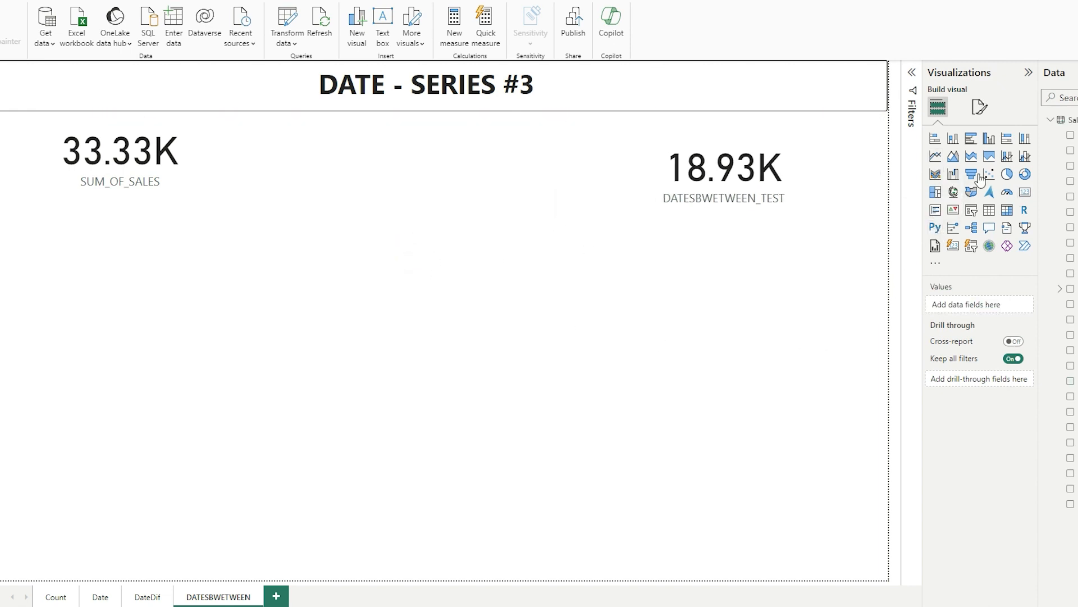
- Add a slicer on the Date field and place it between the SUM_OF_SALES and DATESBWETWEEN_TEST cards
click(974, 220)
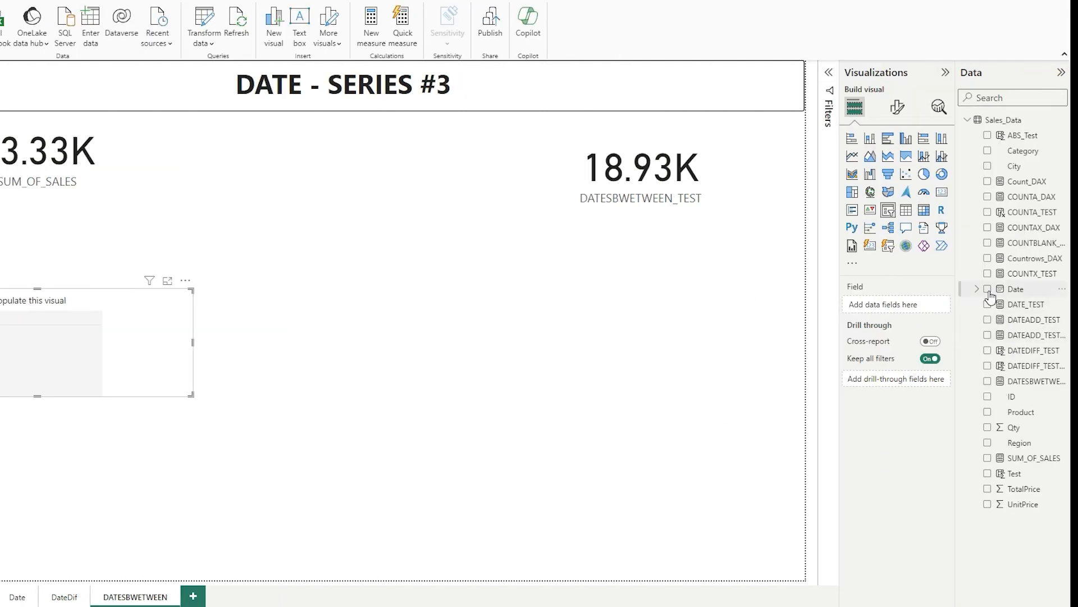
click(990, 296)
drag(86, 316, 364, 164)
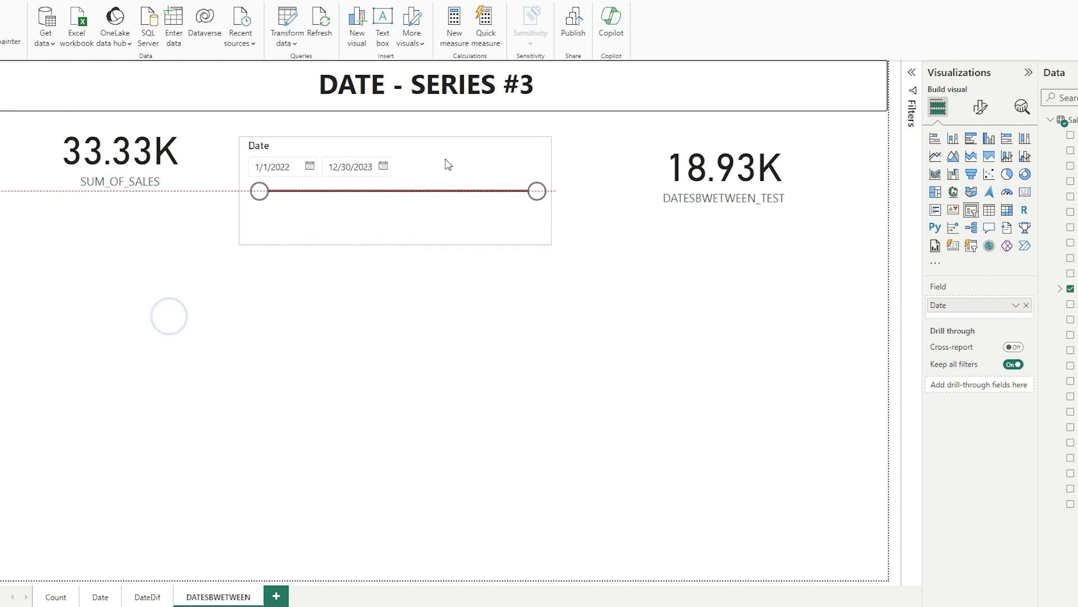
drag(448, 164, 451, 155)
- Set the Date slicer's start date to 6/1/2022
click(314, 158)
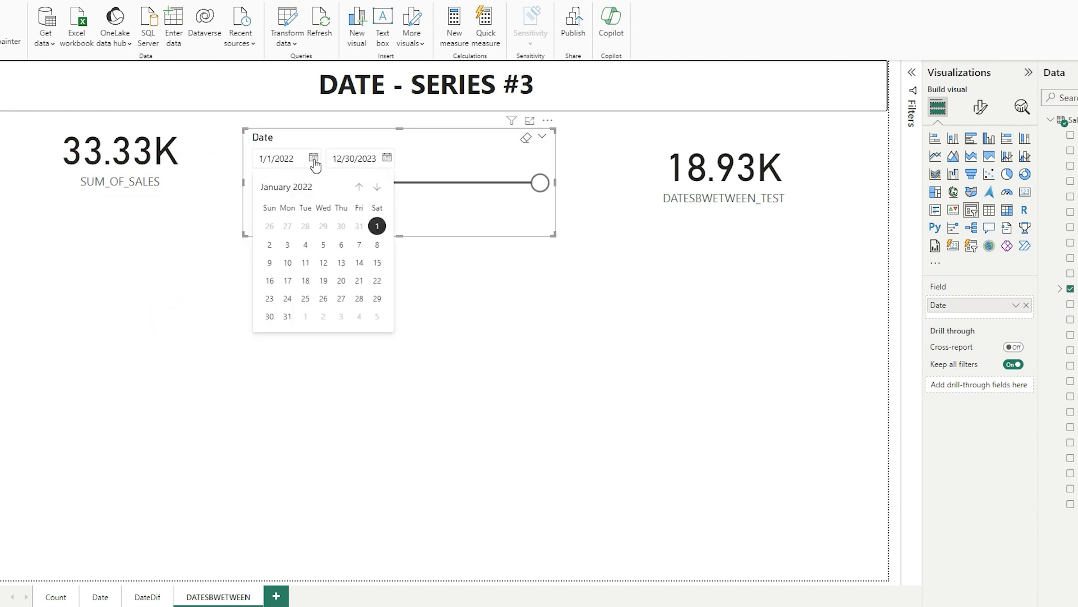
click(378, 187)
click(377, 187)
click(378, 188)
click(377, 187)
click(377, 187)
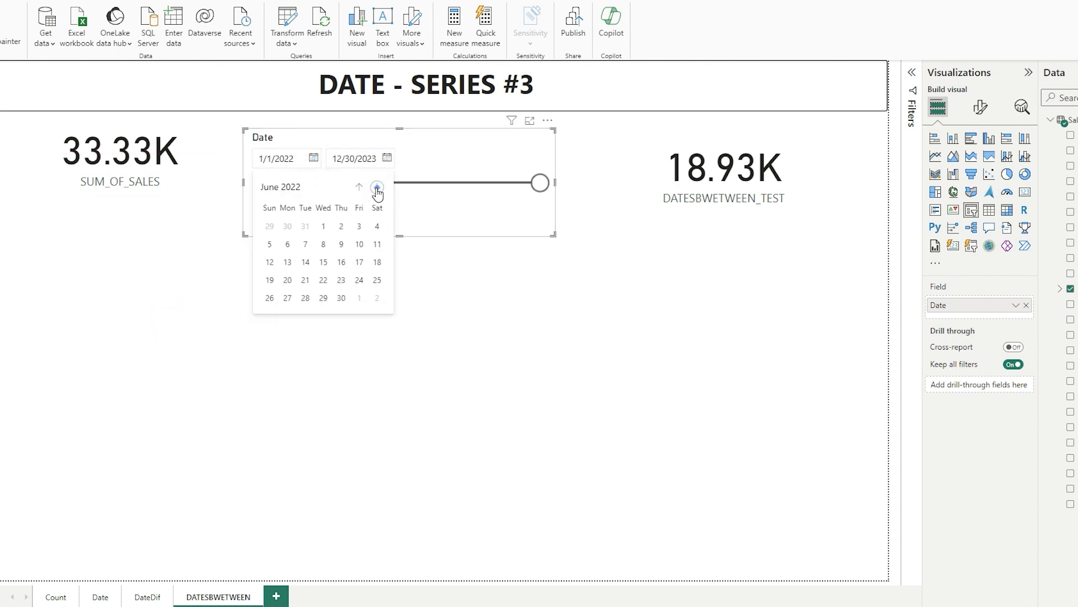
click(326, 228)
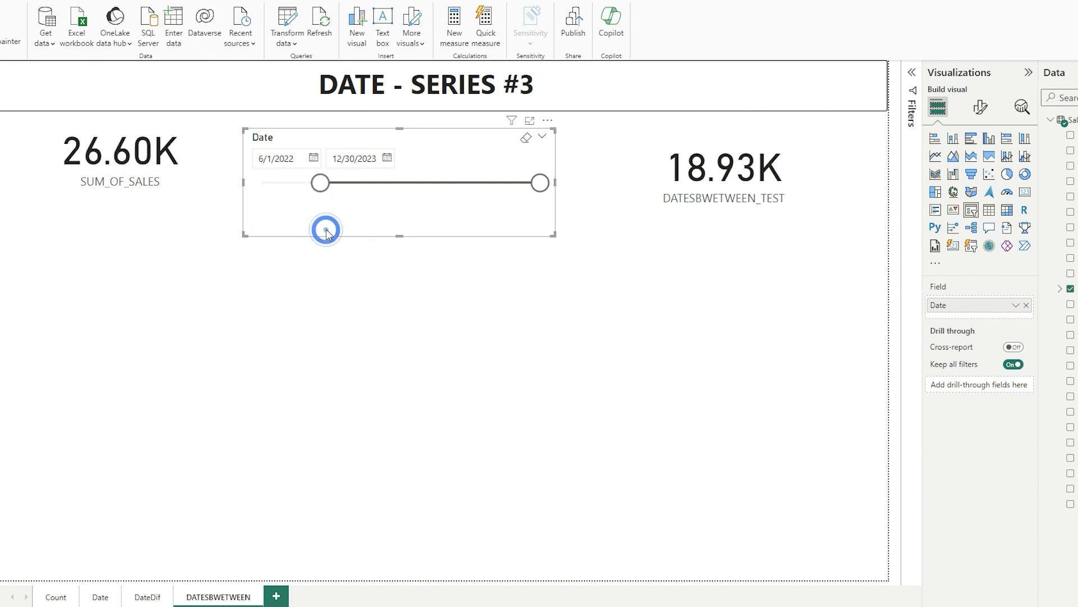
- Set the Date slicer's end date to 6/30/2023 and shift the slicer slightly toward the DATESBWETWEEN_TEST card
click(386, 158)
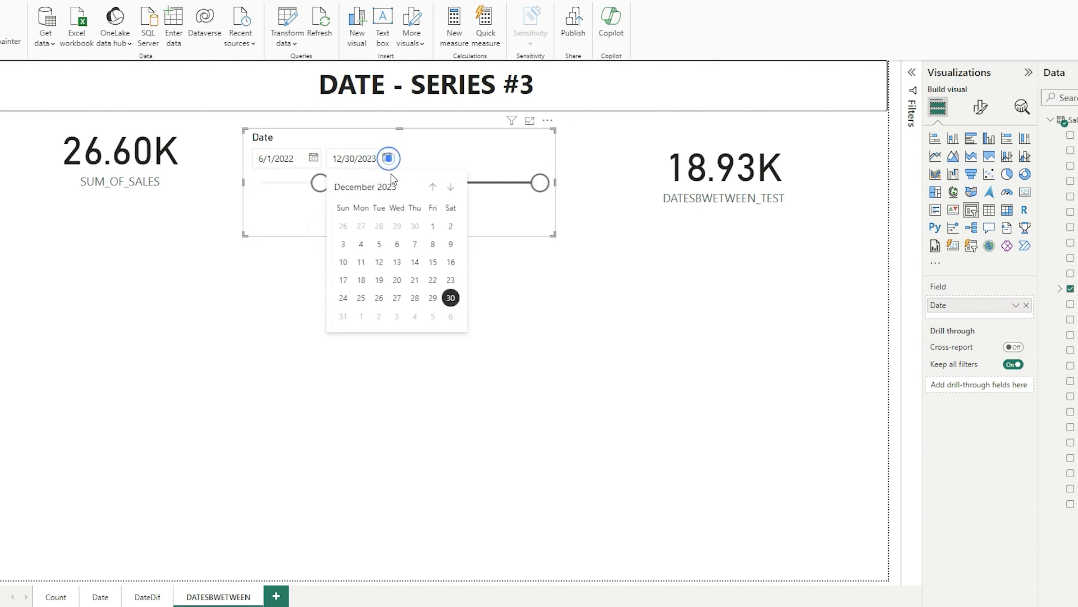
click(449, 187)
click(433, 187)
click(434, 188)
click(434, 188)
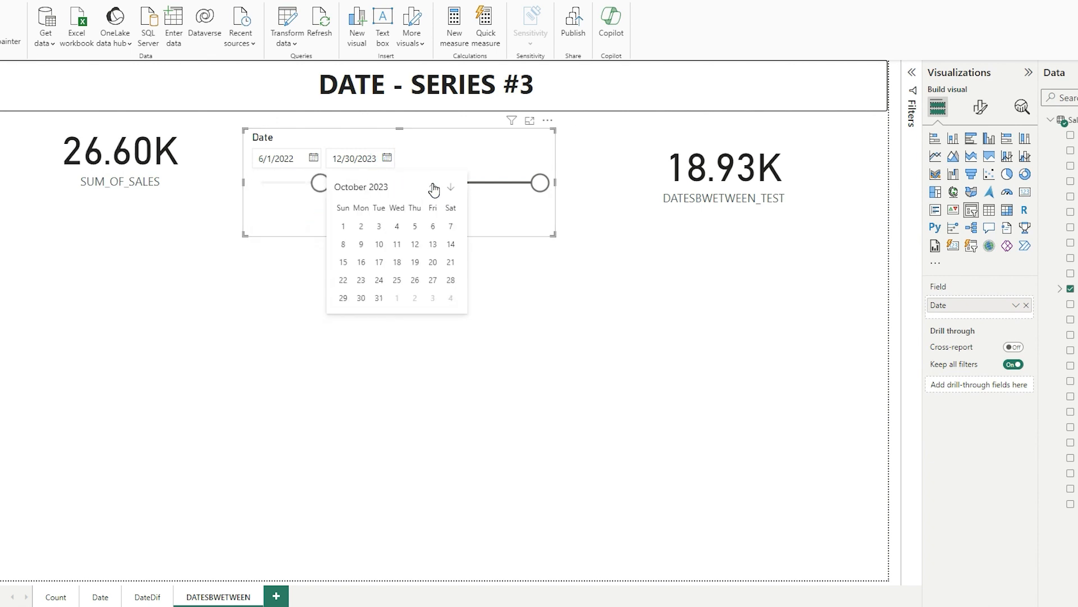
click(434, 188)
click(434, 188)
click(433, 188)
click(432, 188)
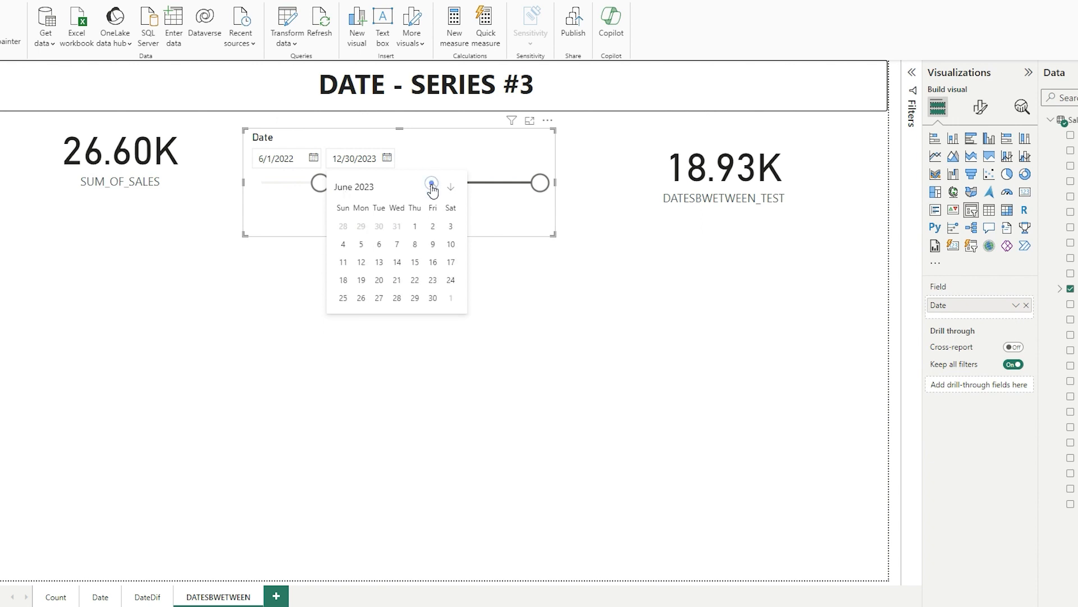
click(433, 298)
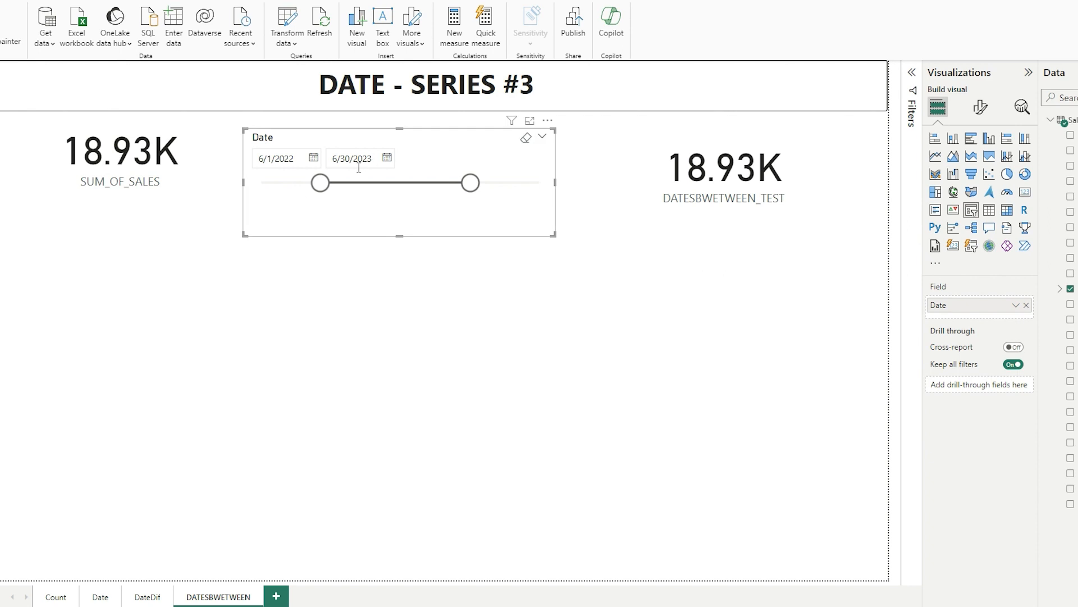
click(92, 212)
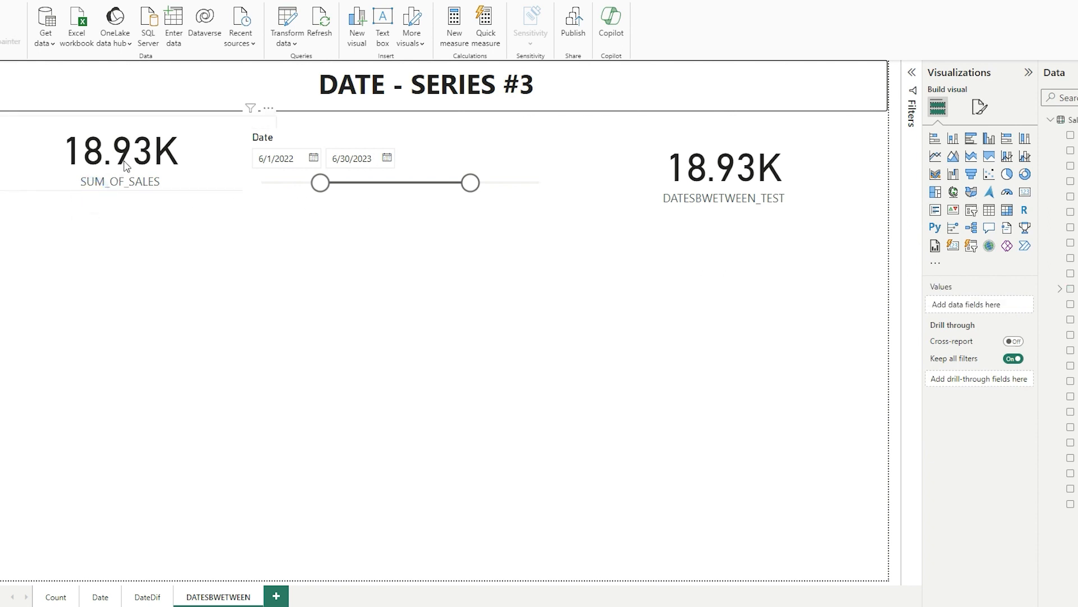
drag(397, 146, 430, 141)
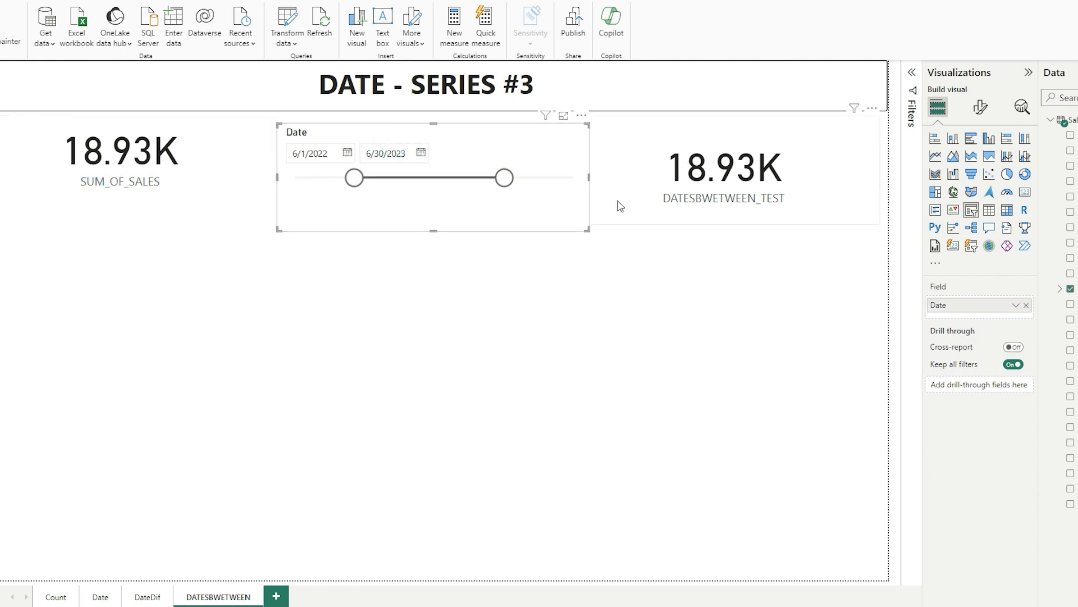